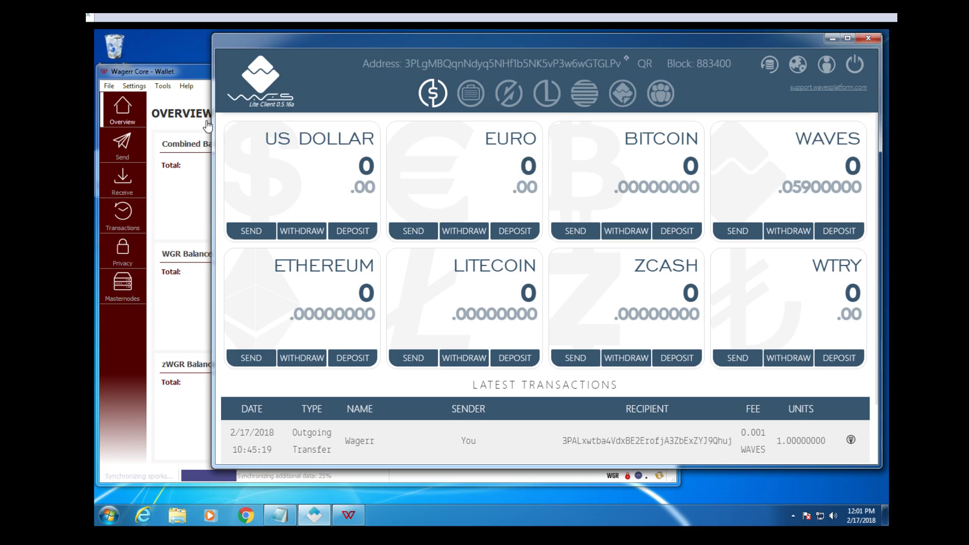
Open the Waves Portfolio and start a transfer of the Wagerr asset.
click(186, 70)
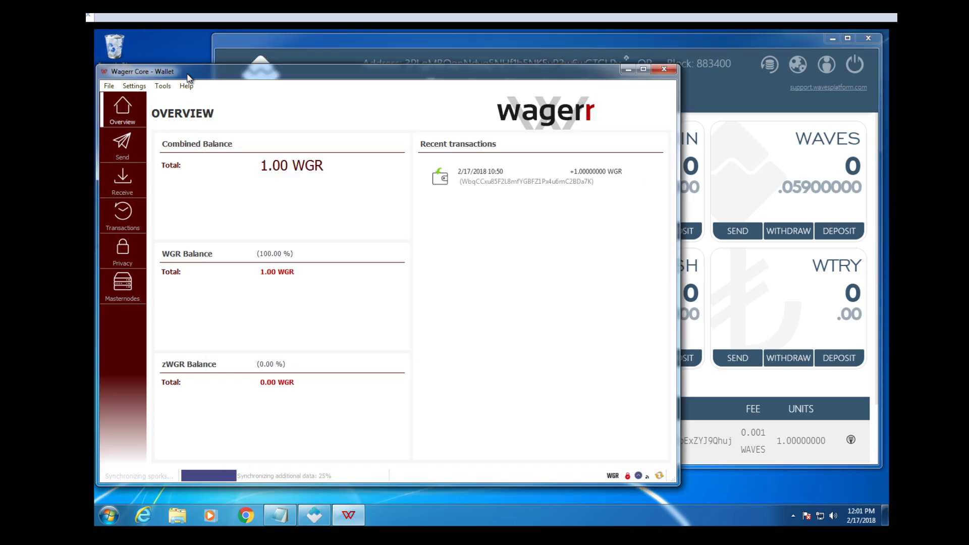
click(499, 39)
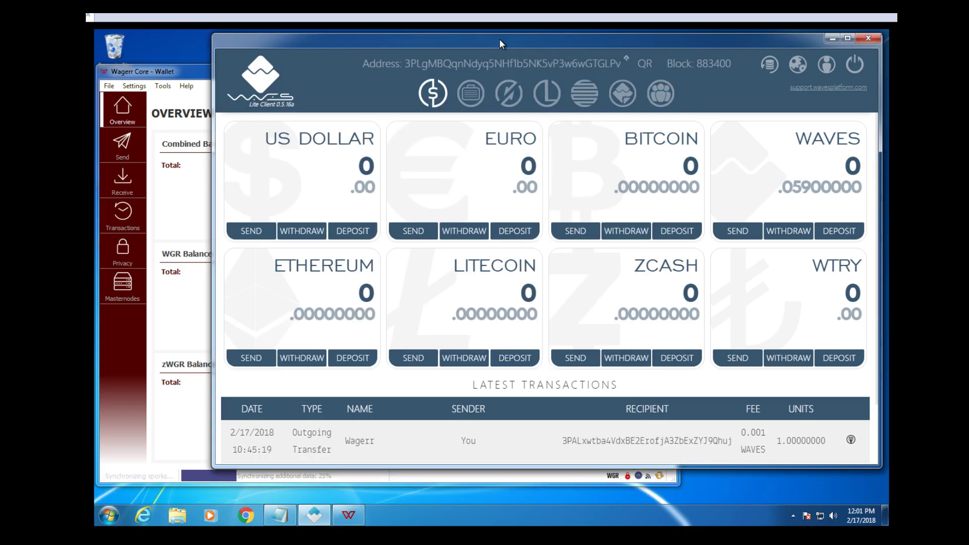
click(472, 101)
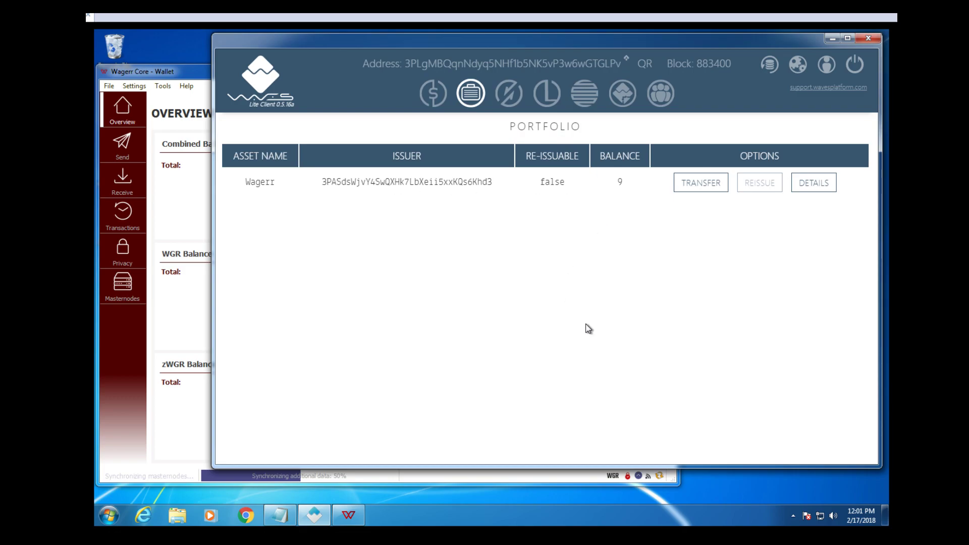
click(705, 187)
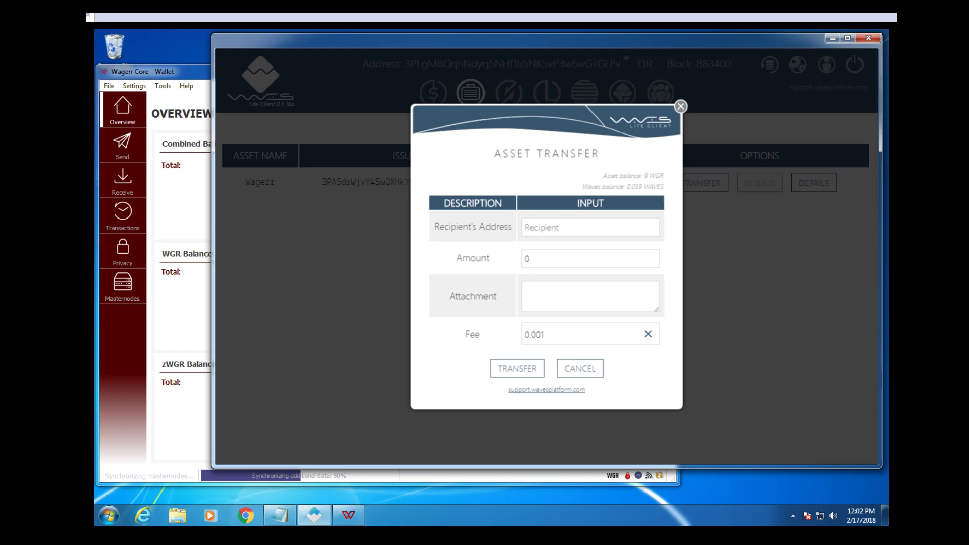
Paste the gateway address from Notepad as recipient and set the amount to 1.
click(280, 515)
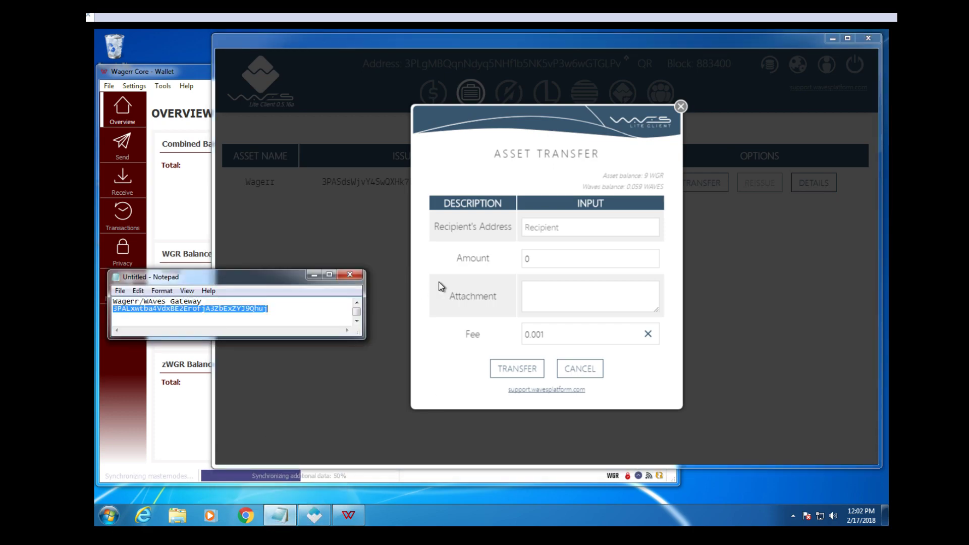
click(512, 233)
key(ctrl+v)
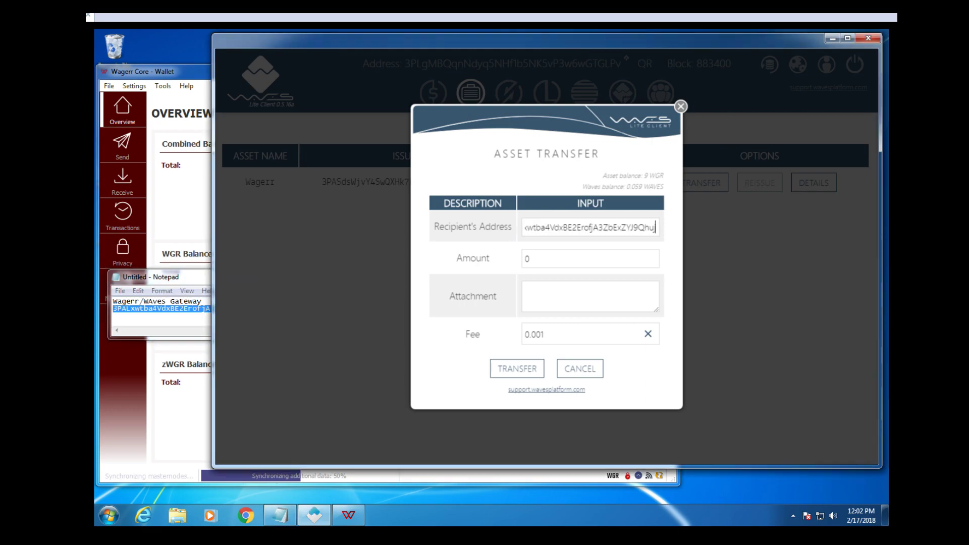
click(528, 258)
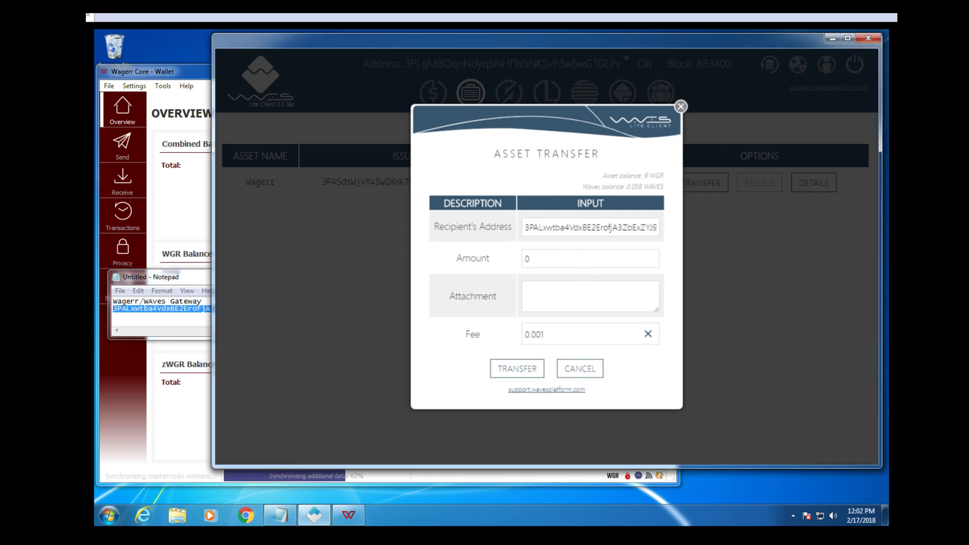
double_click(527, 259)
text(1)
Minimize Notepad, move to the Attachment field, and bring Wagerr Core forward.
click(190, 276)
click(320, 274)
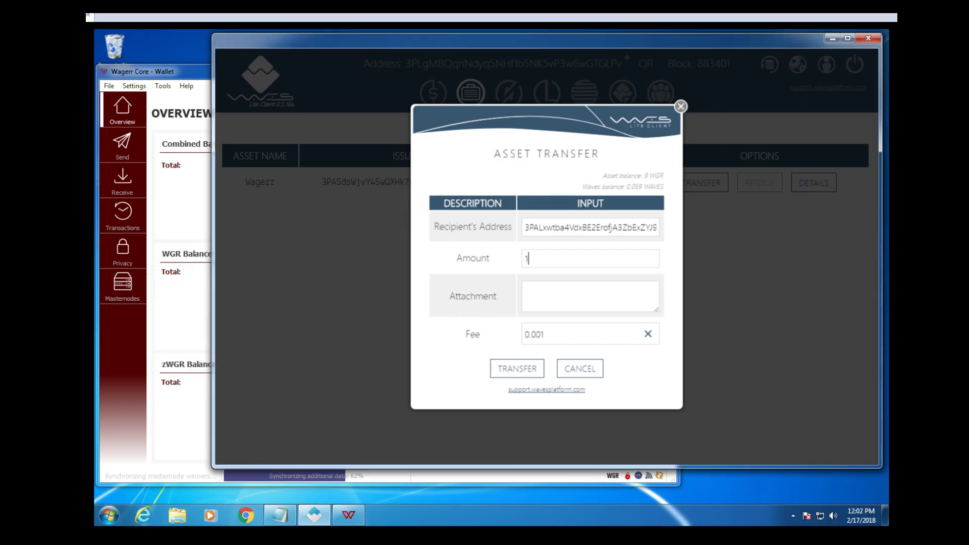
key(Tab)
click(179, 72)
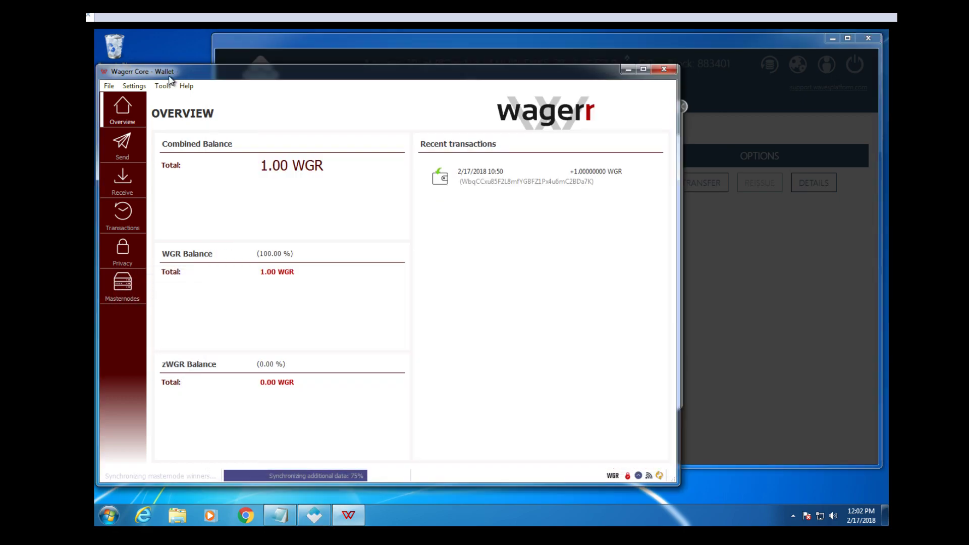
Copy the wallet's address from File > Receiving addresses, then close the dialog.
click(108, 87)
click(142, 164)
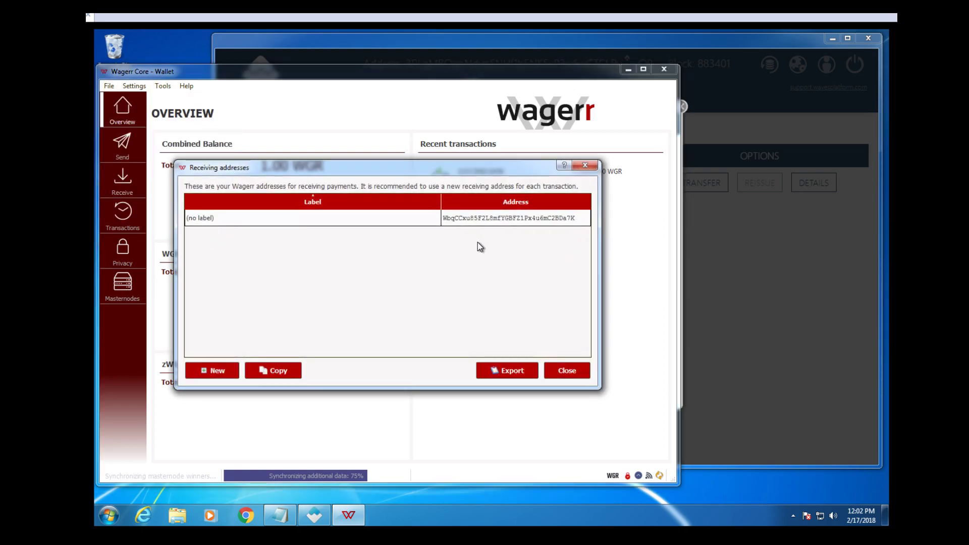
click(483, 220)
right_click(484, 220)
click(502, 231)
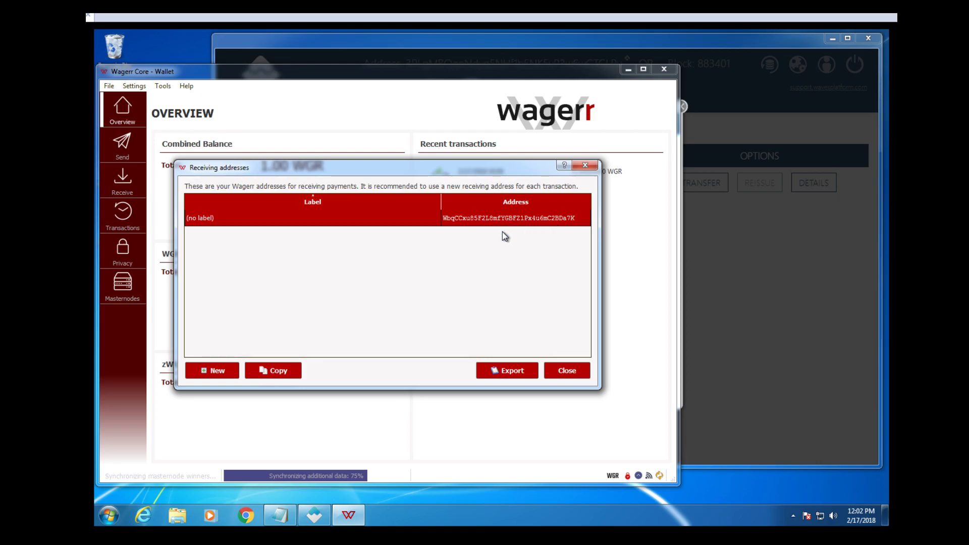
click(584, 166)
Reopen Receiving addresses and copy the Wagerr receiving address again.
click(109, 86)
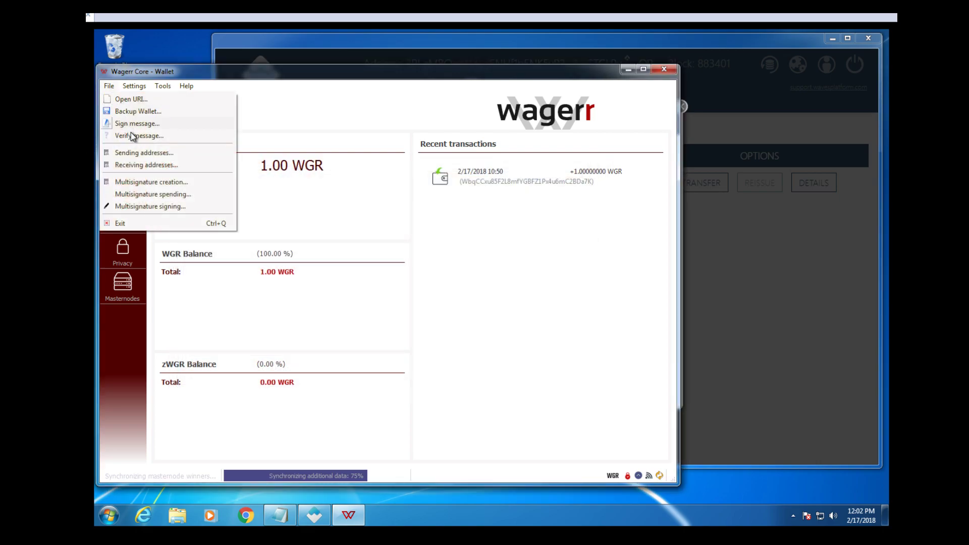
click(154, 167)
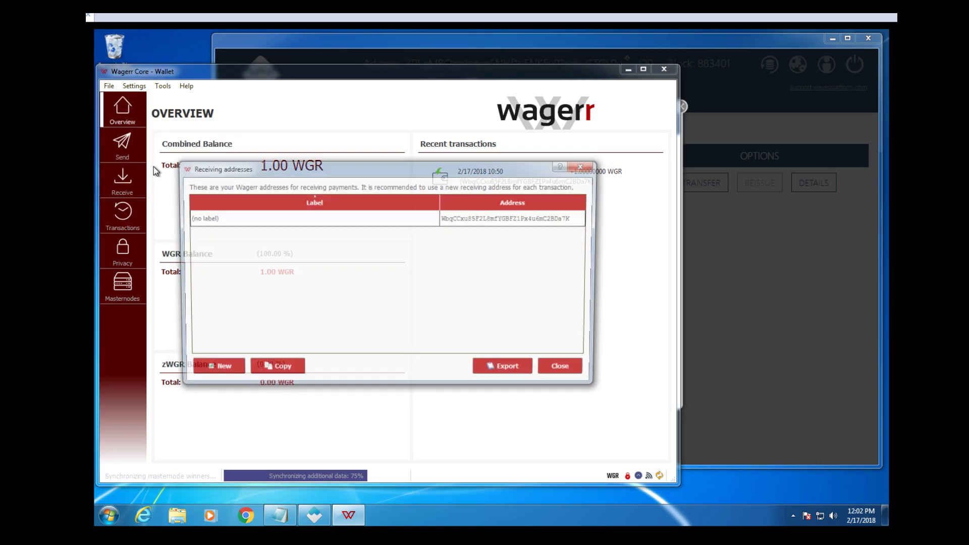
click(490, 223)
right_click(488, 218)
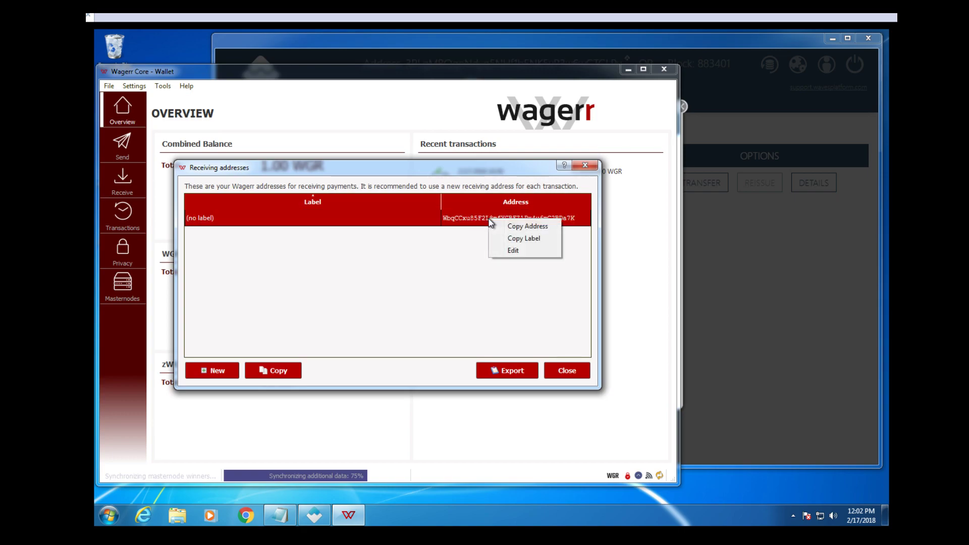
click(511, 226)
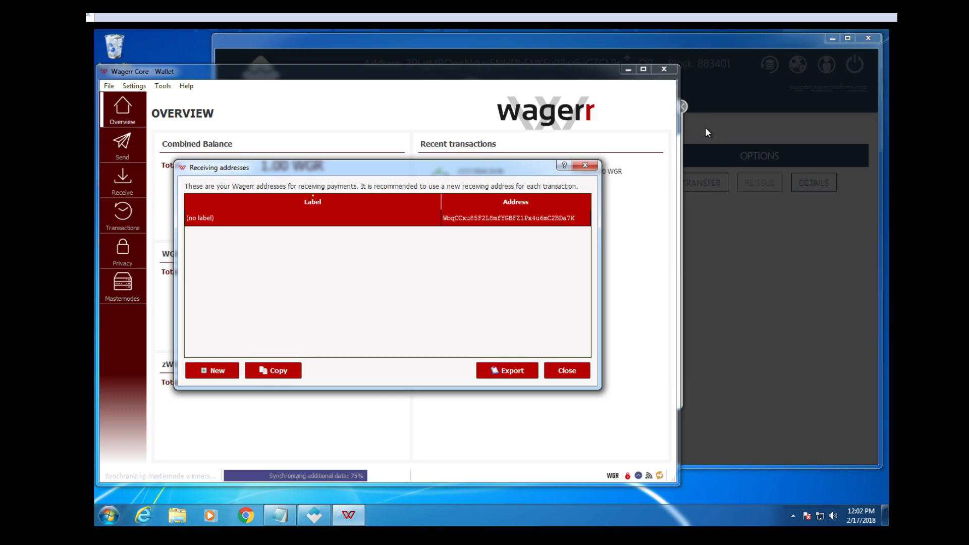
Paste the Wagerr receiving address into the transfer's Attachment field.
click(628, 69)
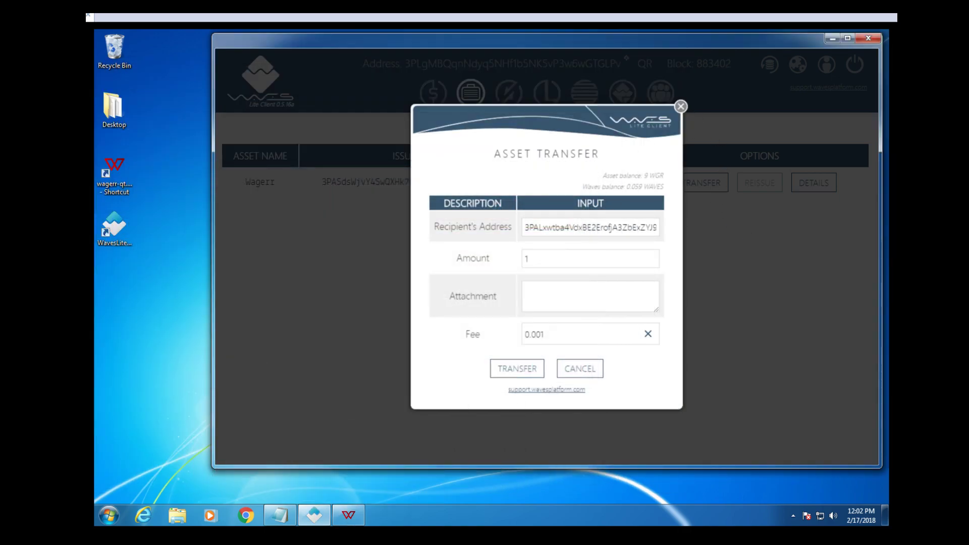
key(ctrl+v)
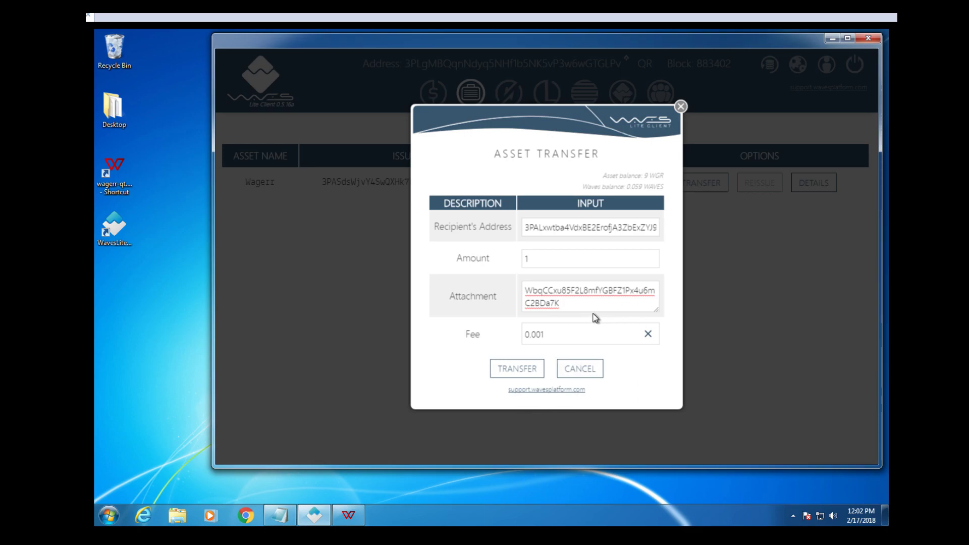
click(350, 517)
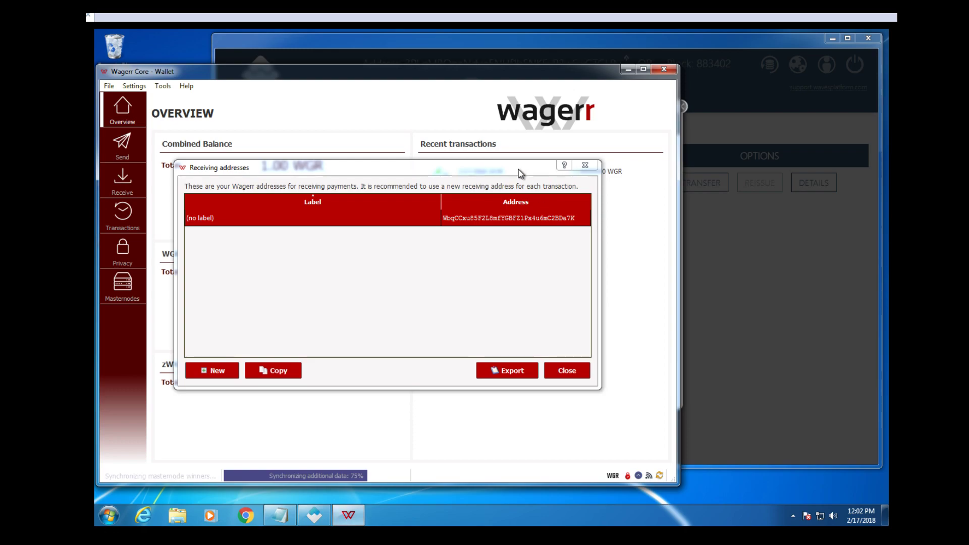
Compare the attachment with the Receiving addresses dialog and Notepad, then submit the transfer.
drag(522, 172, 468, 176)
drag(547, 87, 397, 86)
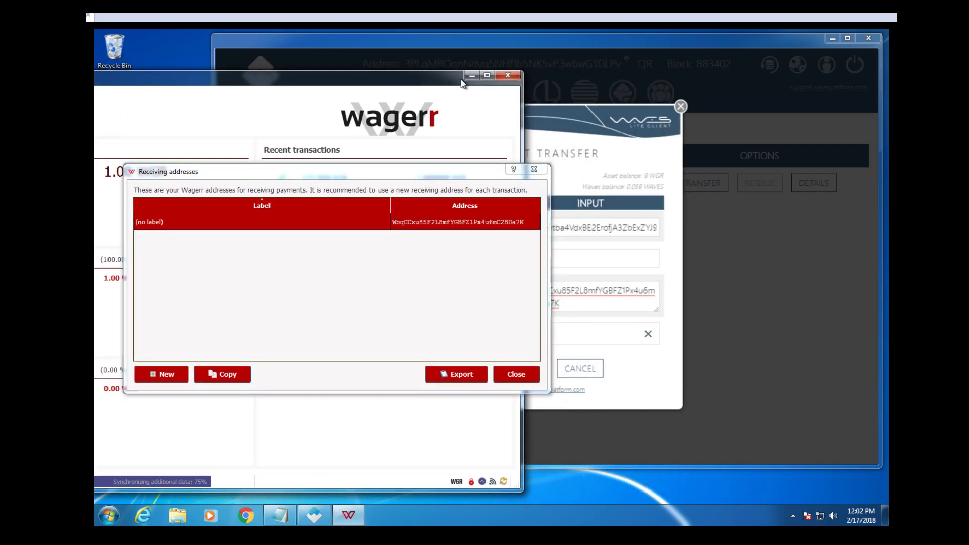
drag(460, 173, 443, 155)
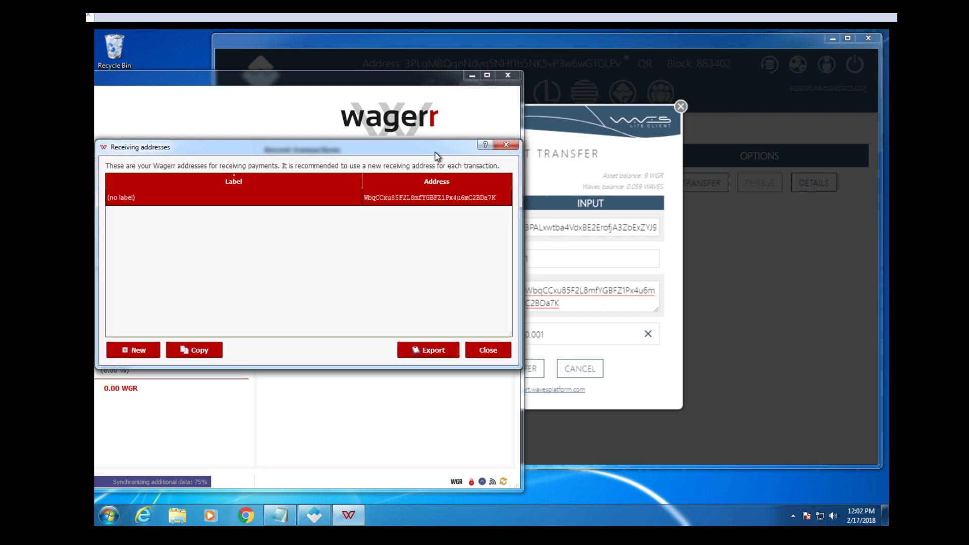
drag(443, 81, 315, 87)
drag(447, 149, 325, 146)
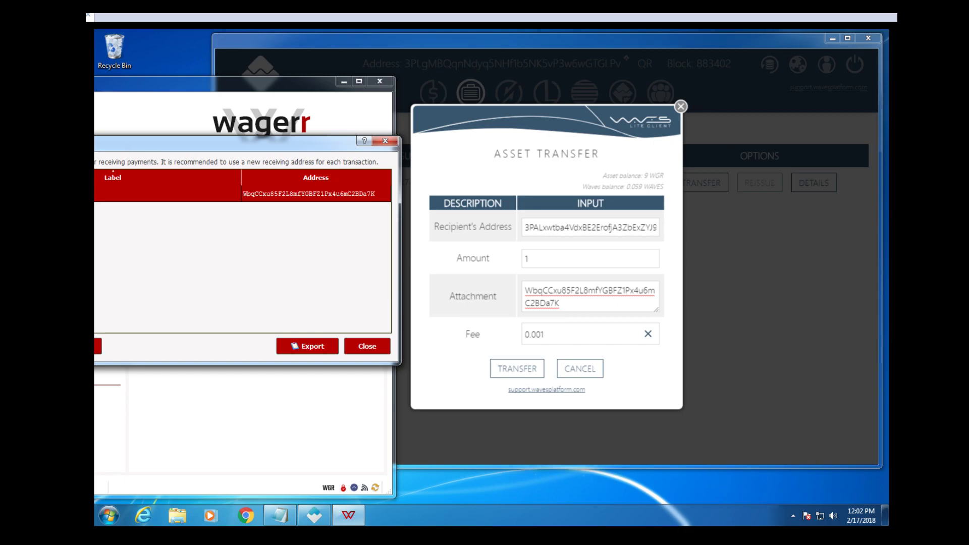
click(279, 519)
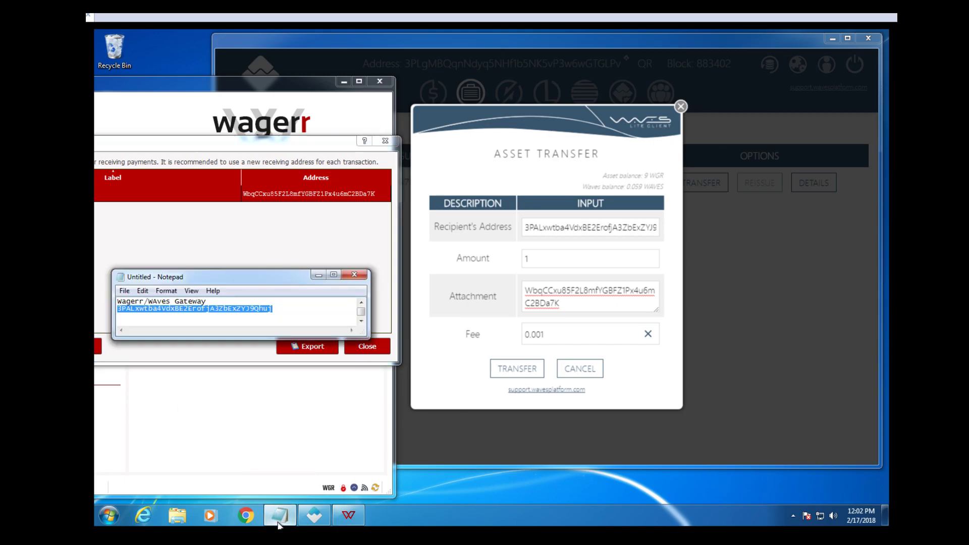
click(517, 369)
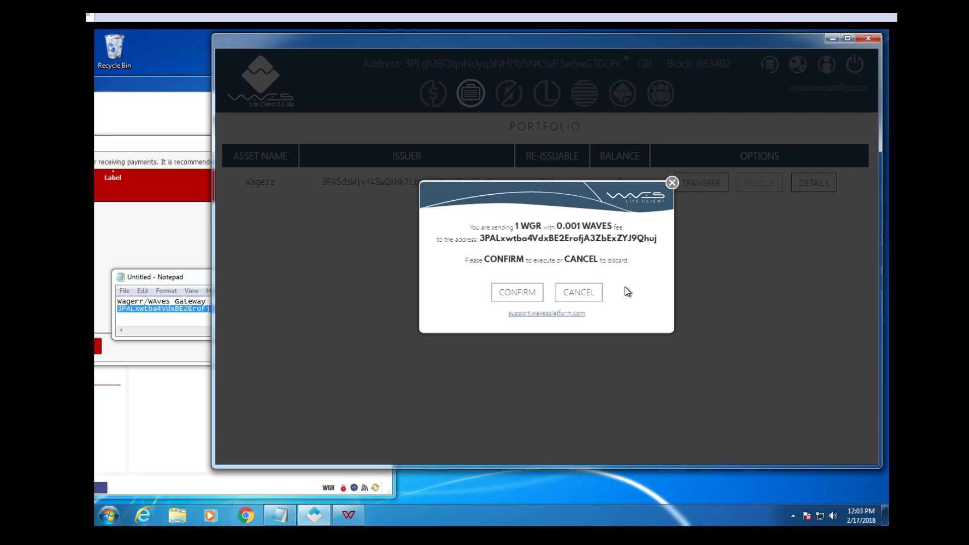
Confirm sending 1 WGR to the gateway, then minimize Notepad without saving.
click(515, 294)
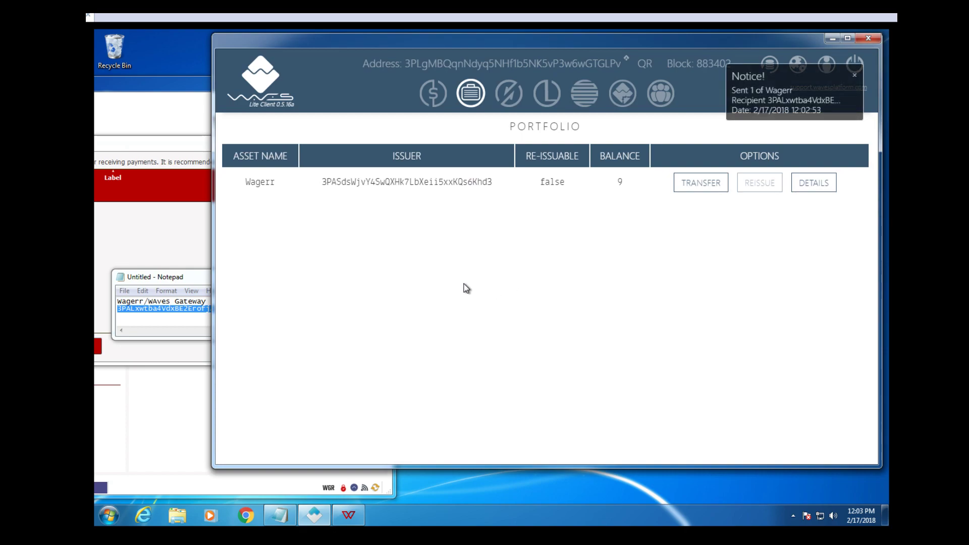
click(178, 286)
click(355, 274)
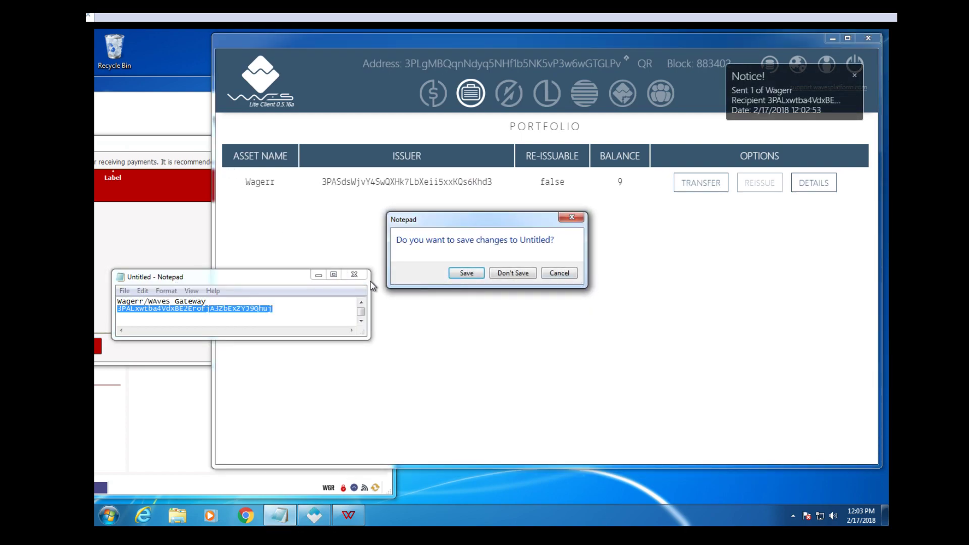
click(560, 274)
click(318, 275)
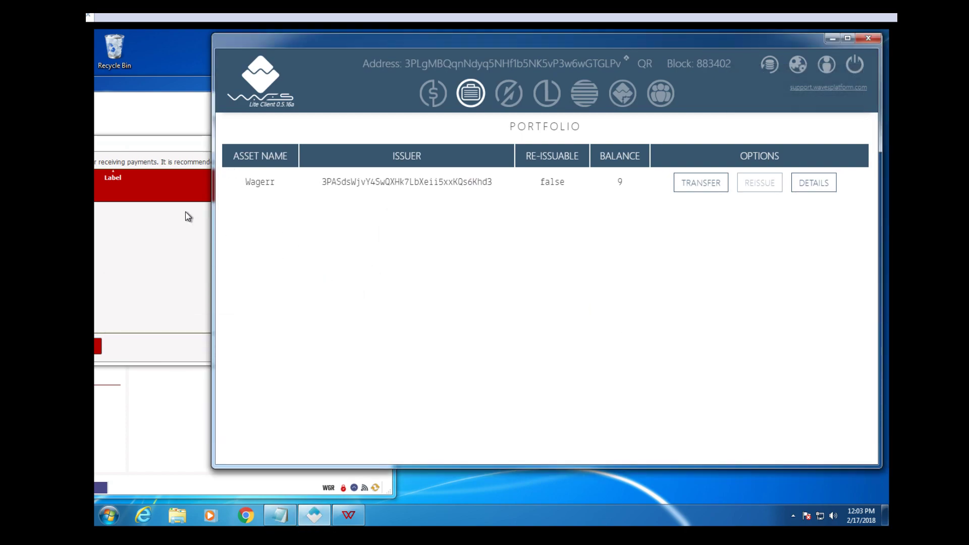
Check the outgoing 1 Wagerr transfer in latest transactions, then reposition Wagerr Core onscreen.
click(432, 93)
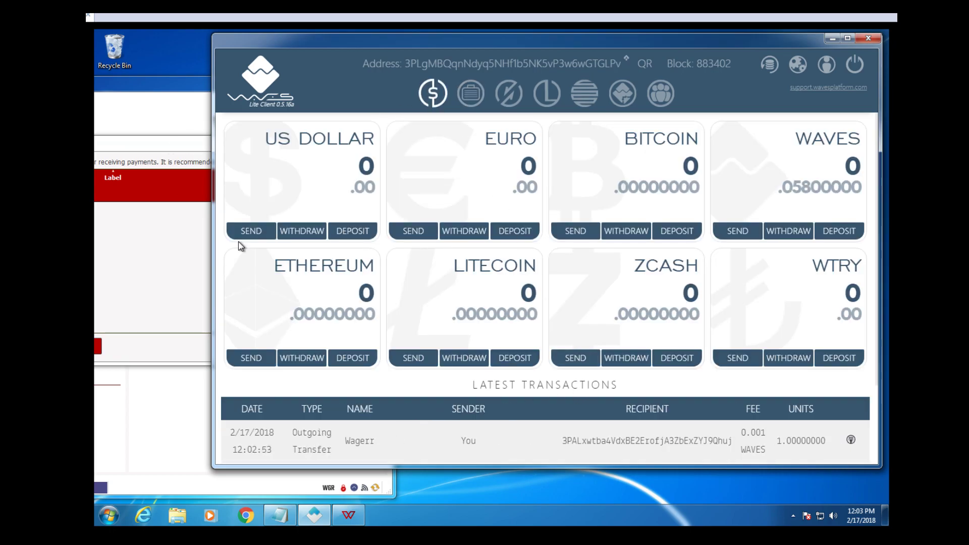
click(126, 142)
click(365, 345)
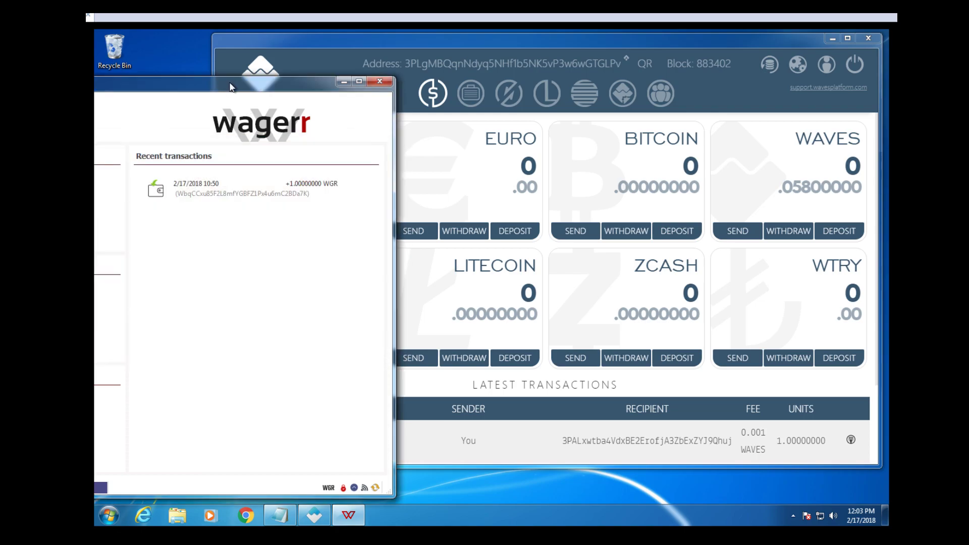
drag(233, 82, 614, 52)
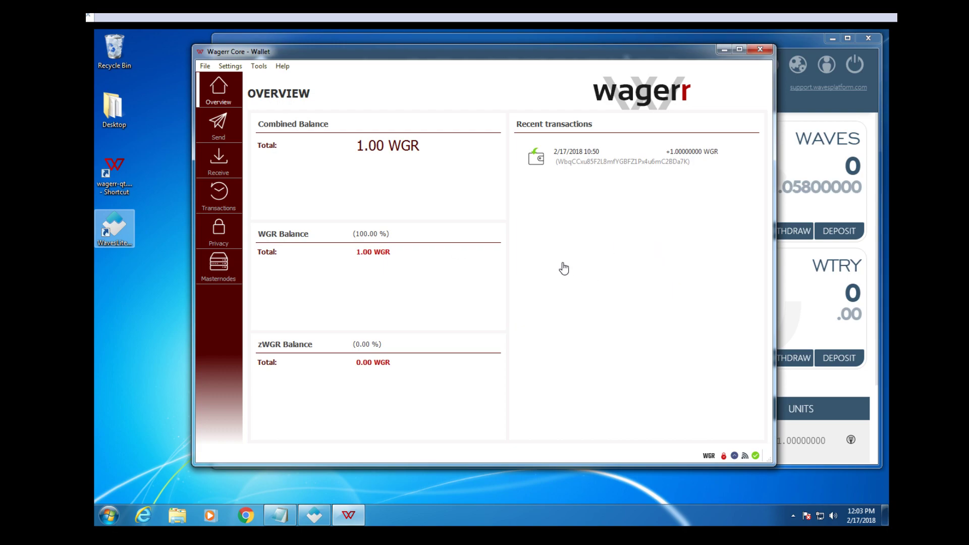
click(204, 67)
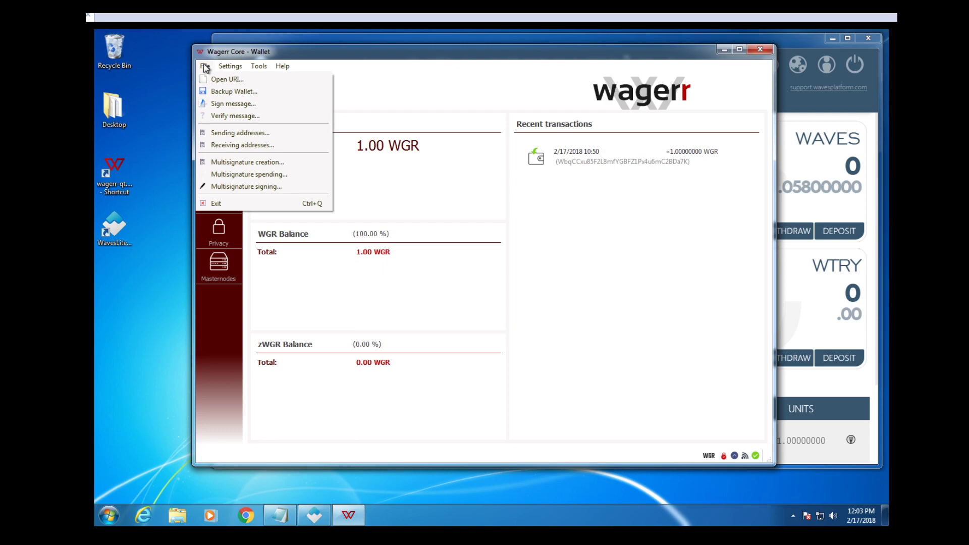
Save a Backup Wallet file named WAGERRBACKUP to the Desktop and check the new file.
click(235, 93)
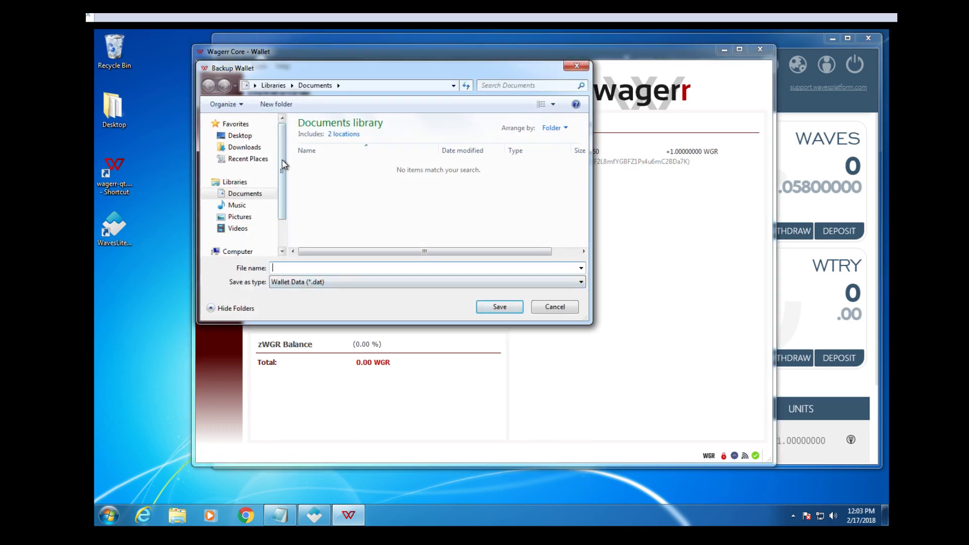
click(240, 136)
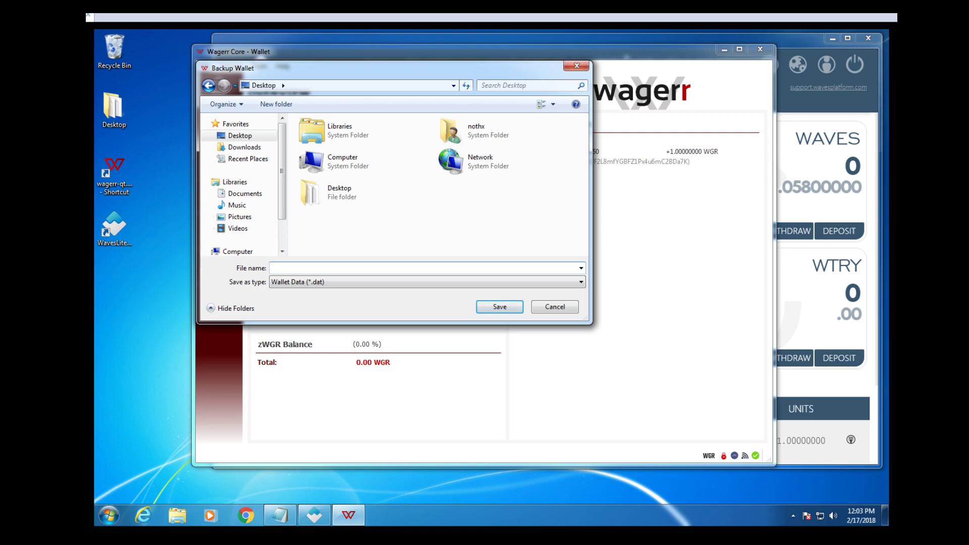
text(WAGERRBACKUP)
click(499, 308)
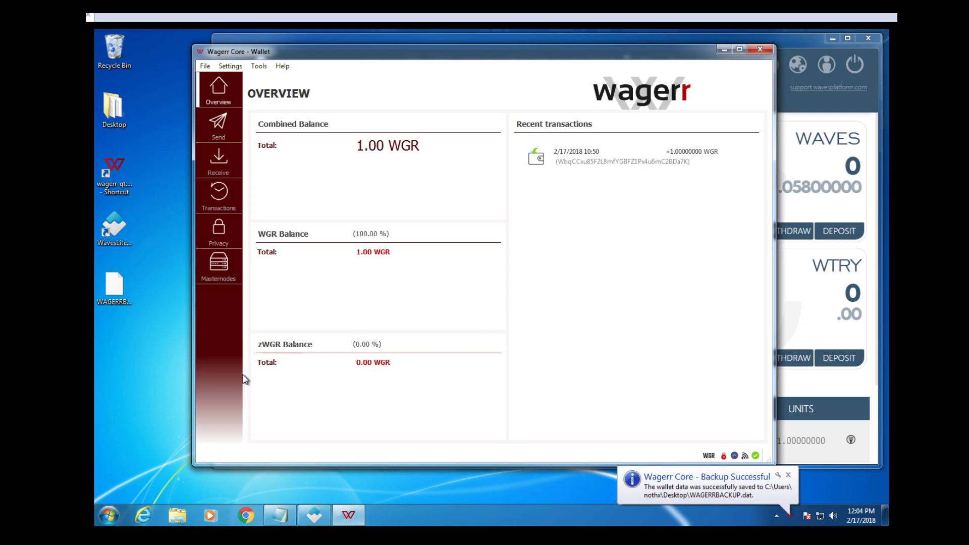
click(117, 286)
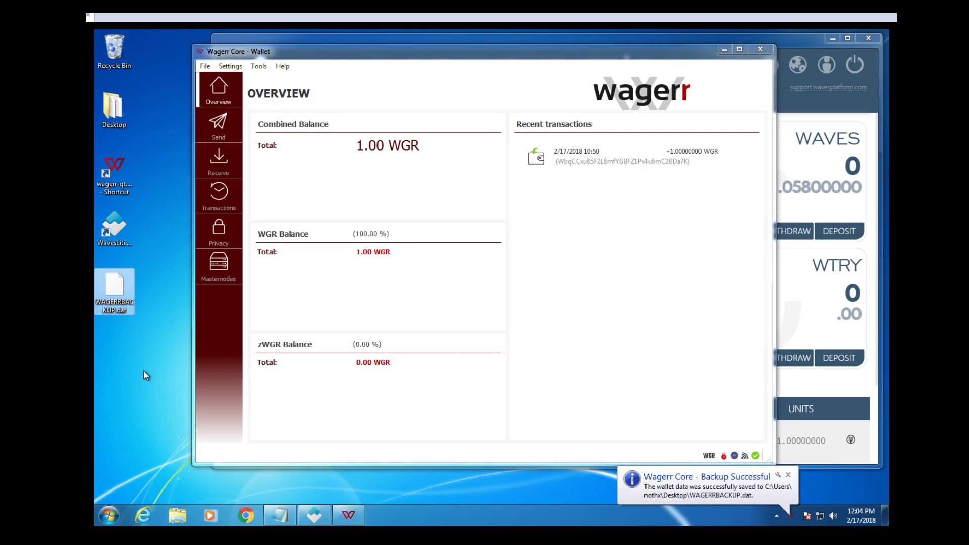
click(151, 385)
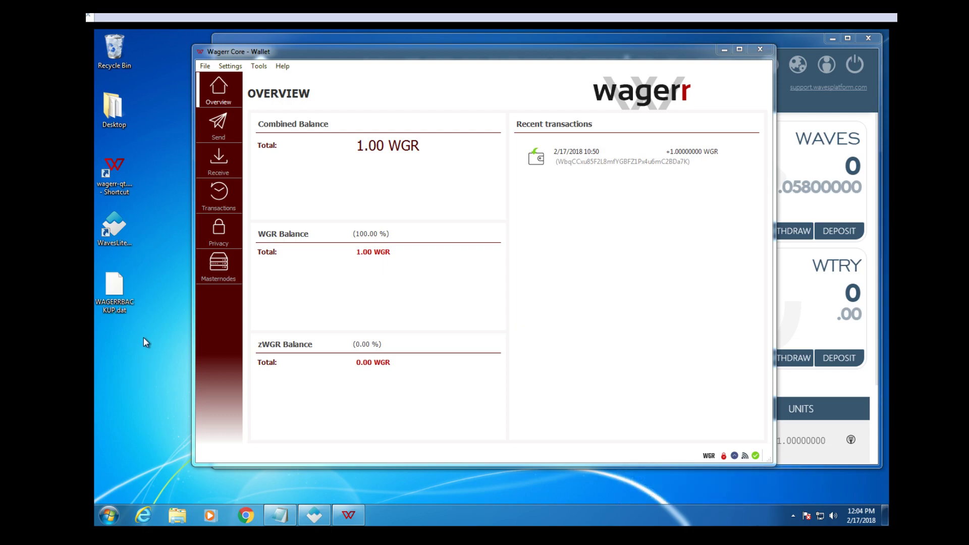
mouse_move(123, 283)
Browse in Explorer to C:\Users\<user>\AppData\Roaming\Wagerr.
click(174, 517)
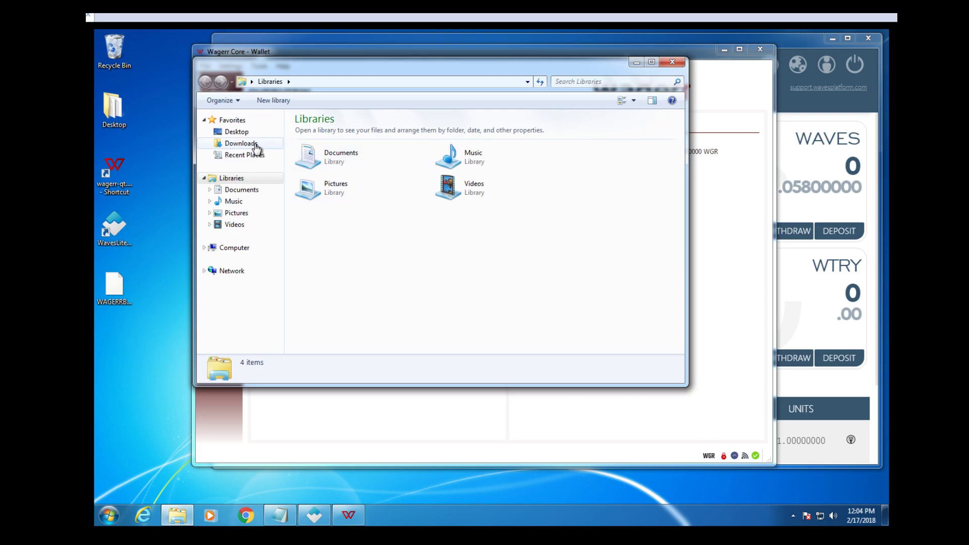
click(234, 248)
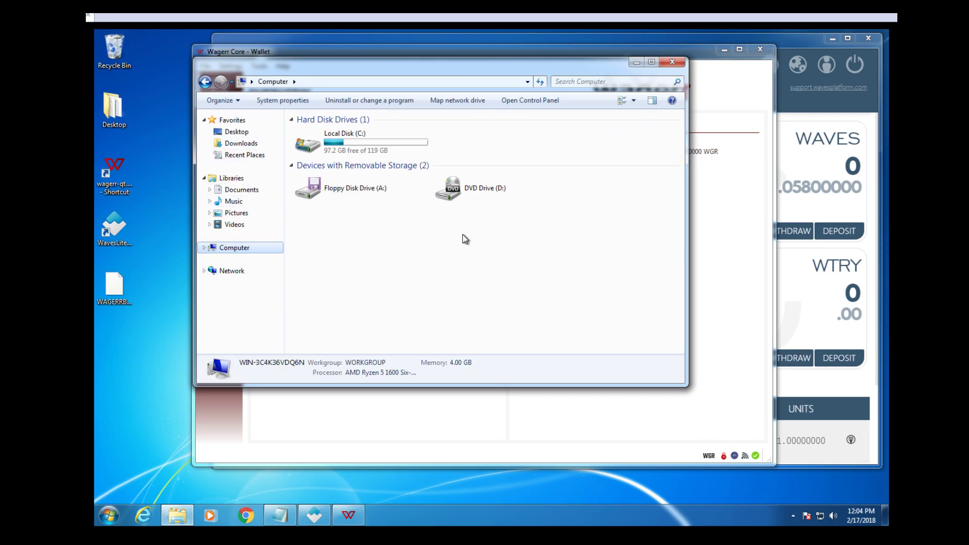
double_click(354, 147)
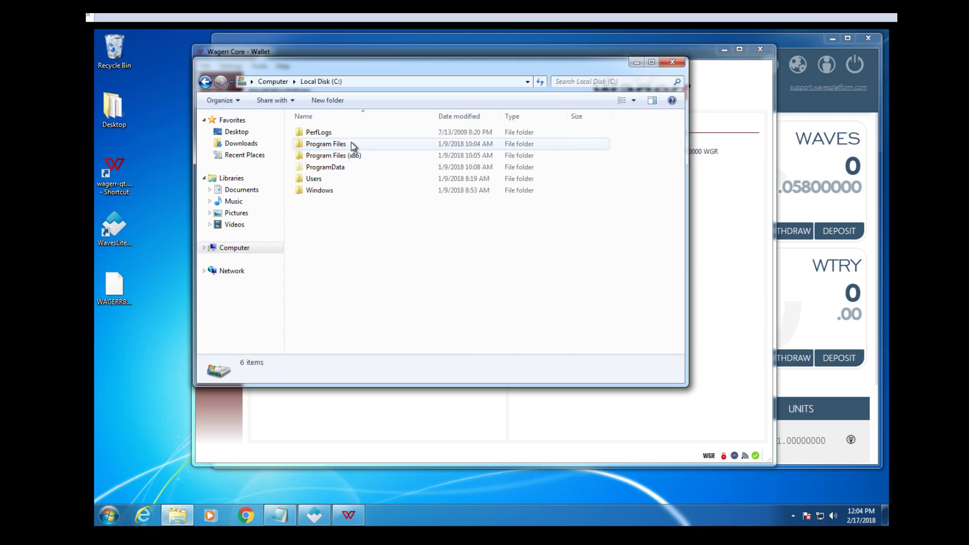
double_click(316, 179)
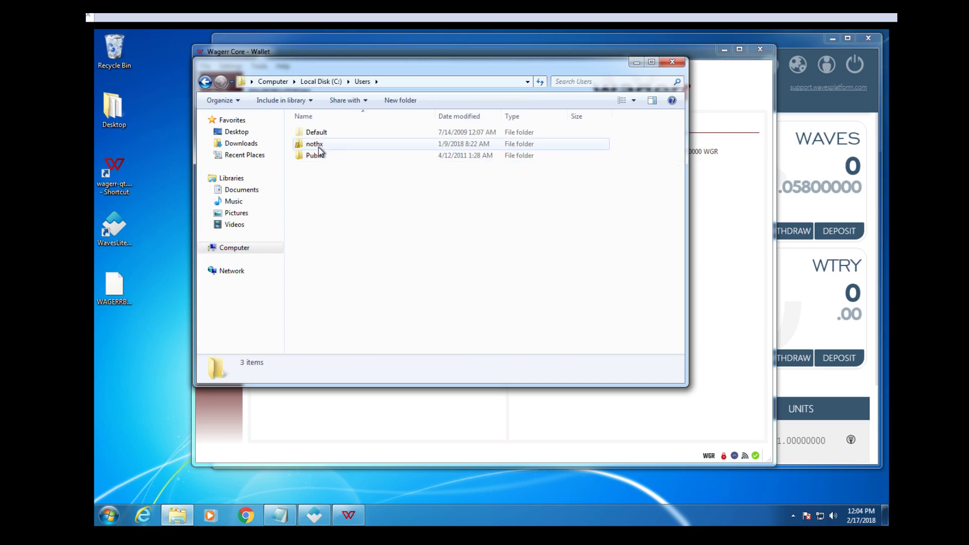
double_click(318, 146)
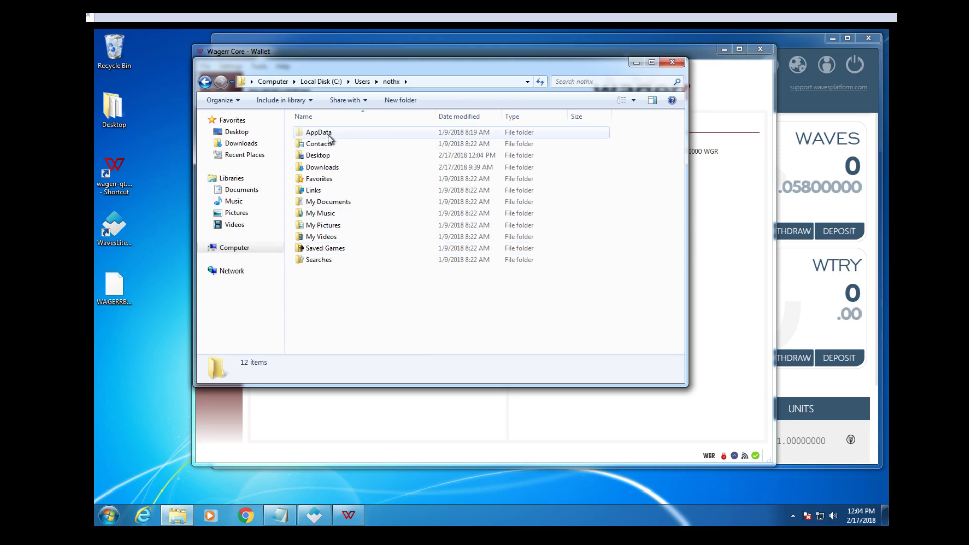
double_click(326, 134)
double_click(319, 156)
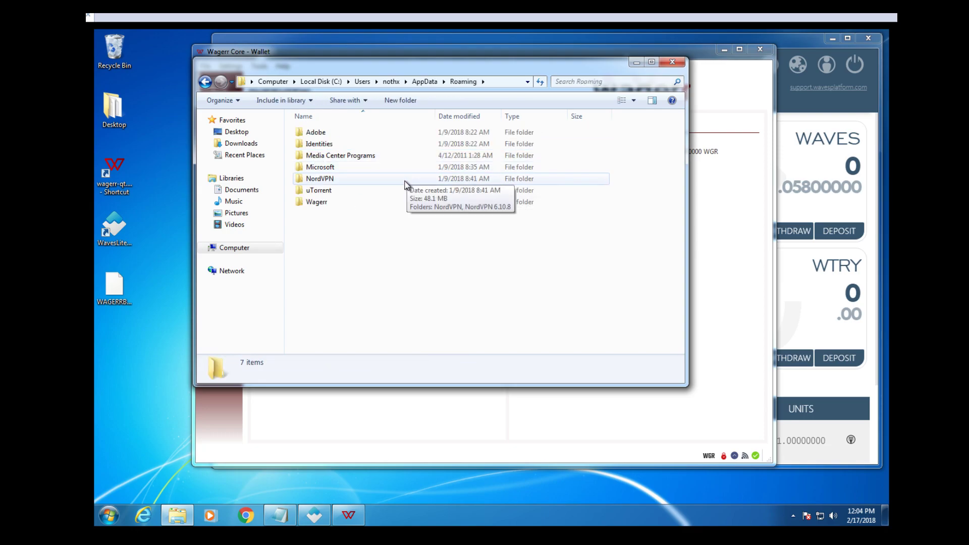
double_click(318, 202)
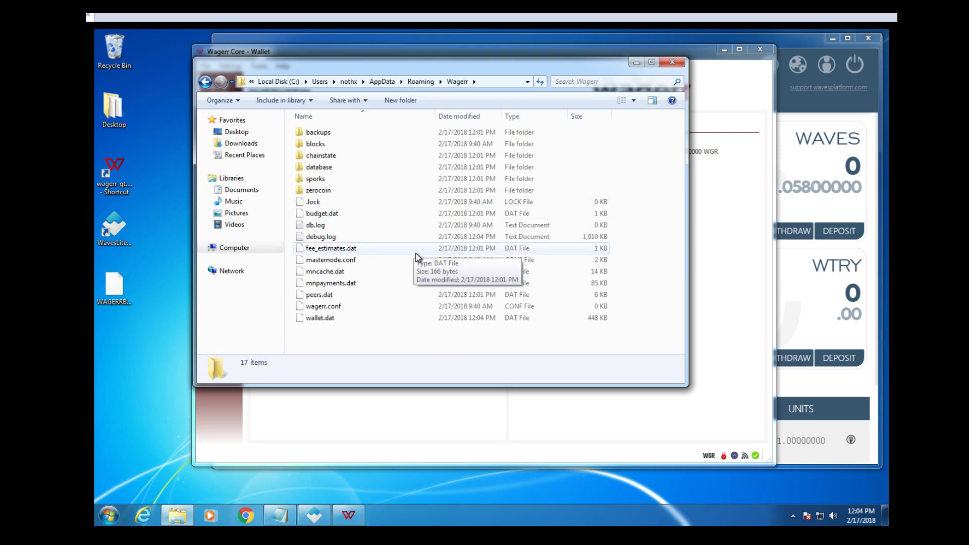
Compare the original wallet.dat with the WAGERRBACKUP.dat backup on the Desktop.
click(336, 319)
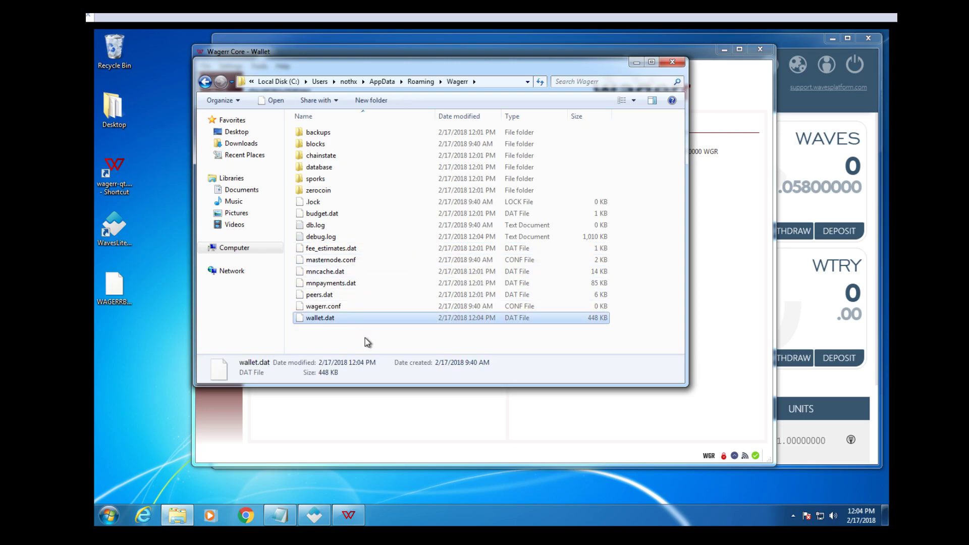
click(119, 311)
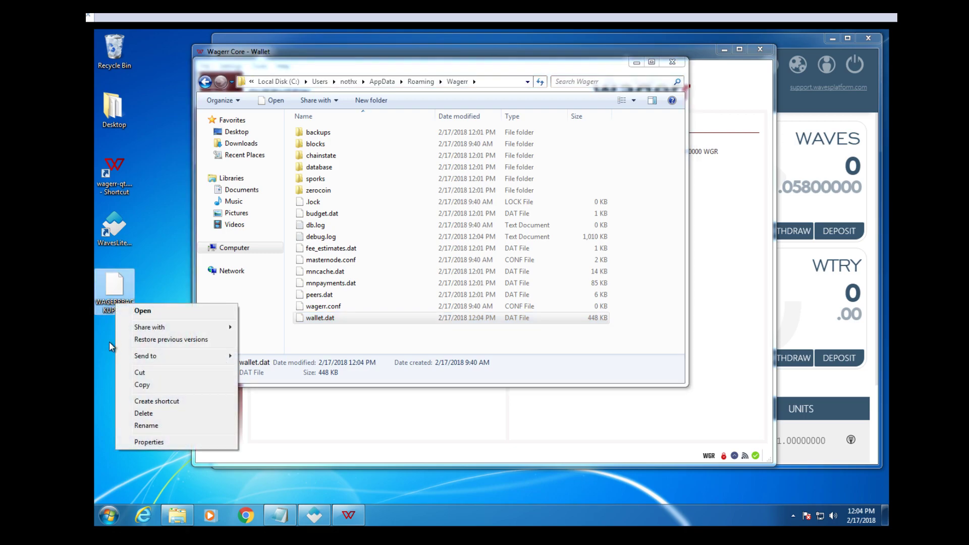
click(347, 344)
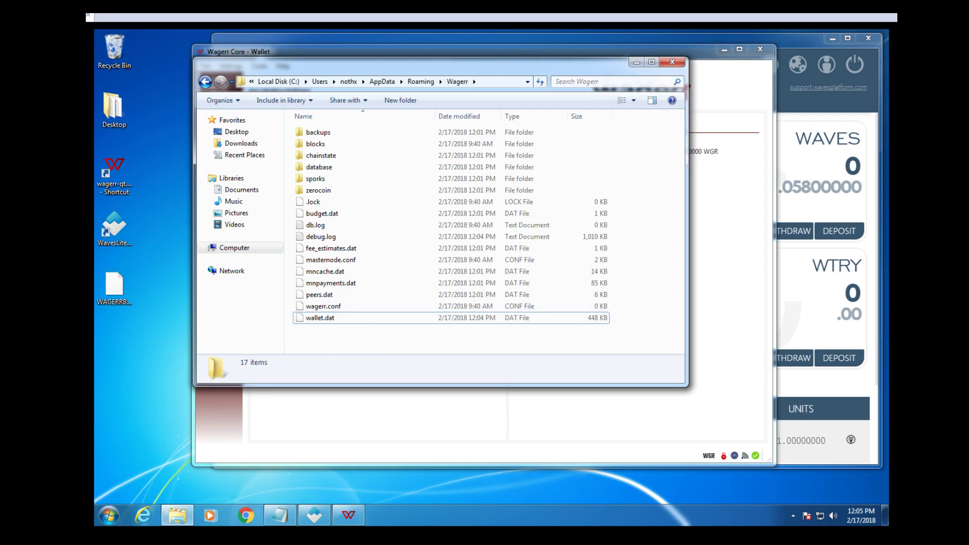
Close the Explorer window to return to Wagerr Core's 1.00 WGR overview.
click(671, 61)
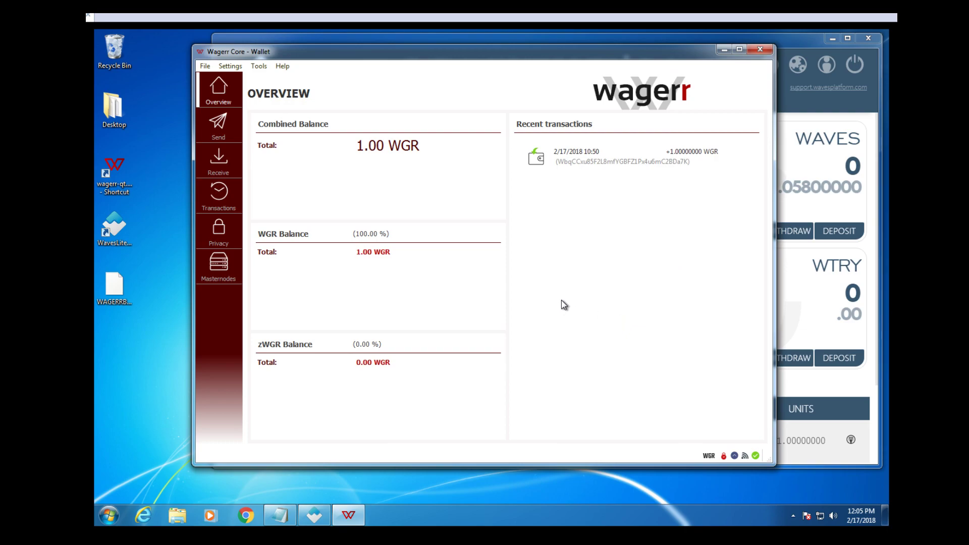